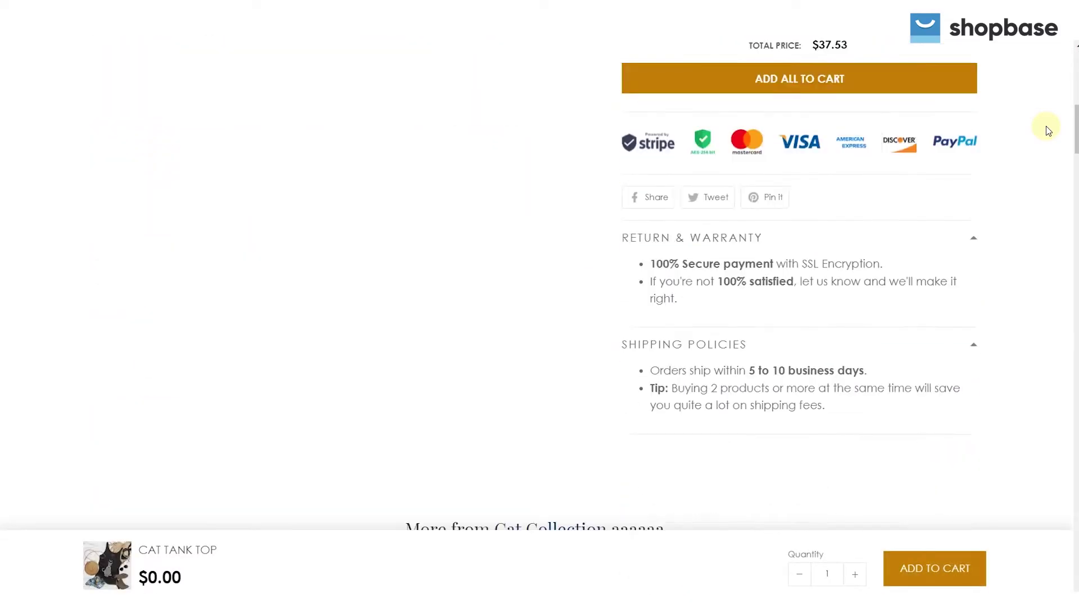
pyautogui.scroll(-3, 1047, 131)
pyautogui.scroll(-3, 1047, 130)
pyautogui.scroll(-3, 1048, 130)
pyautogui.scroll(-2, 1047, 131)
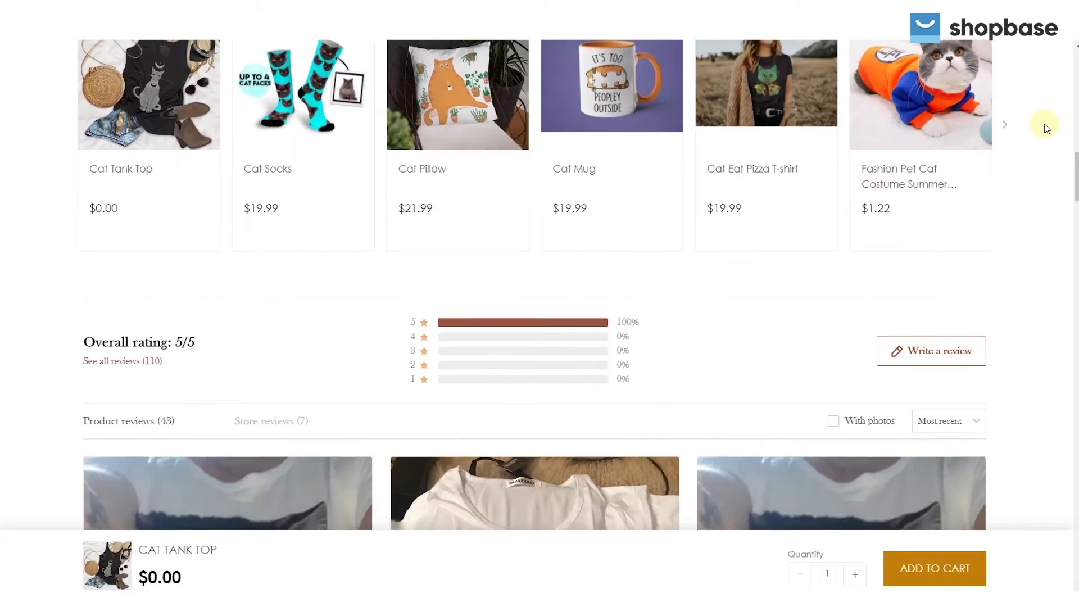
pyautogui.scroll(-1, 1046, 129)
pyautogui.scroll(-1, 1046, 124)
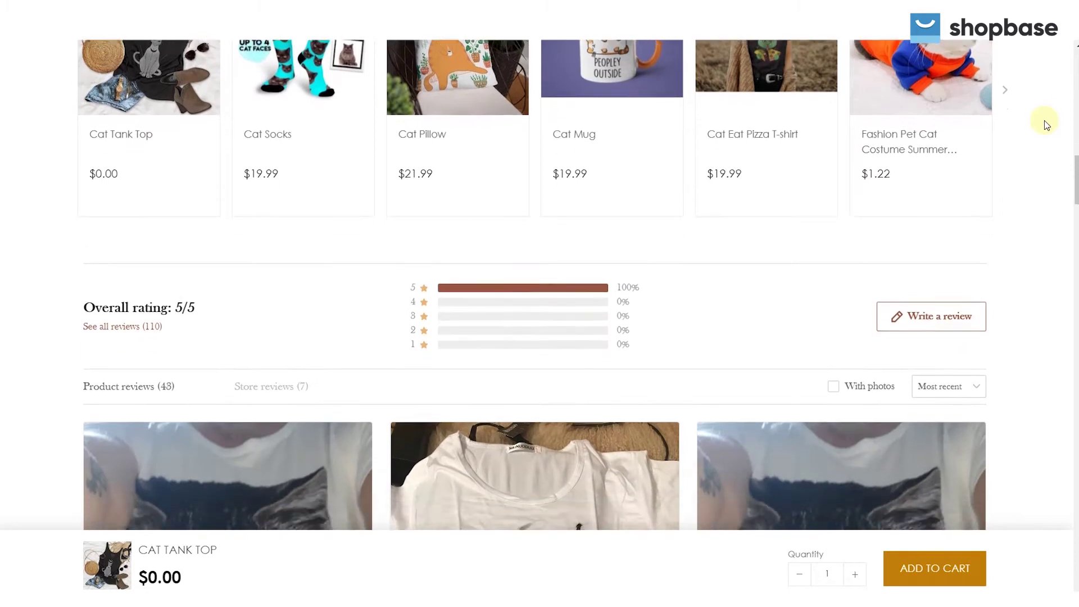
pyautogui.scroll(-2, 1046, 125)
pyautogui.scroll(-2, 1046, 125)
pyautogui.scroll(-1, 1046, 124)
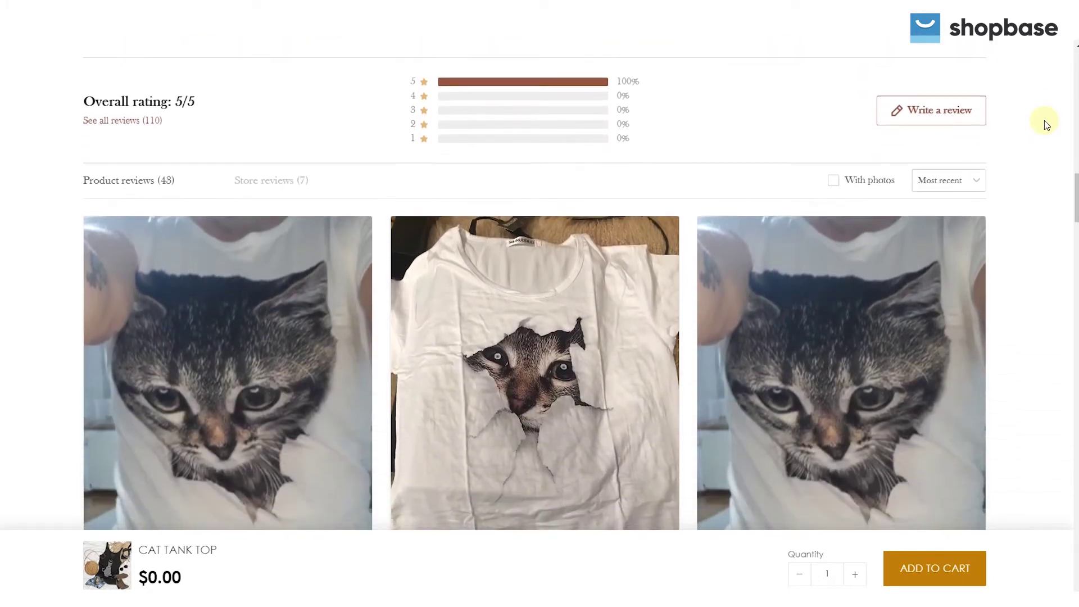
pyautogui.scroll(-1, 1046, 125)
pyautogui.scroll(-2, 1046, 126)
pyautogui.scroll(-1, 1046, 124)
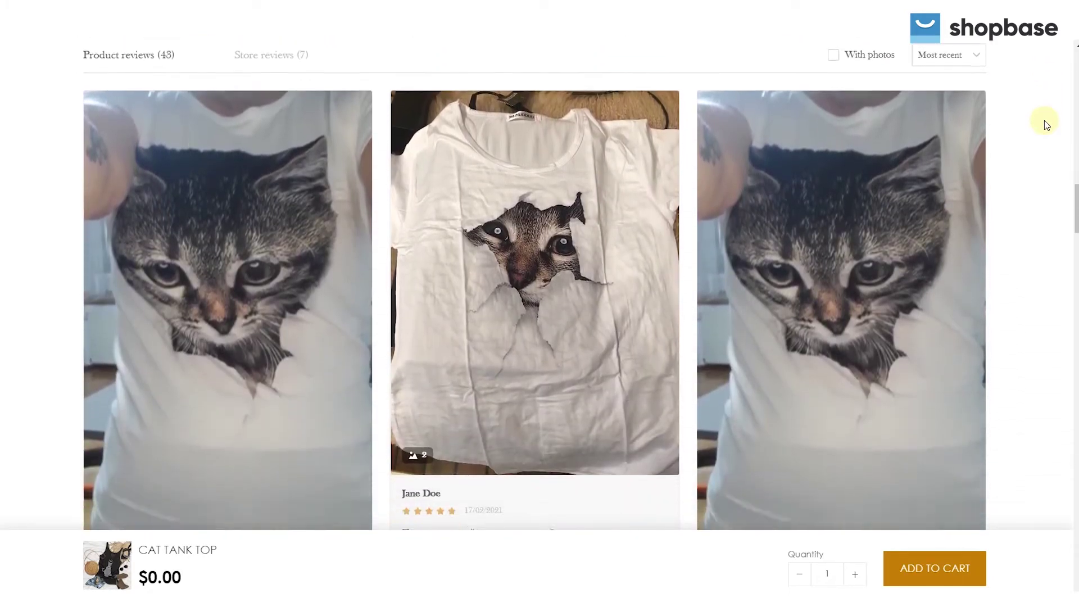
pyautogui.scroll(-1, 1046, 125)
pyautogui.scroll(-1, 1046, 125)
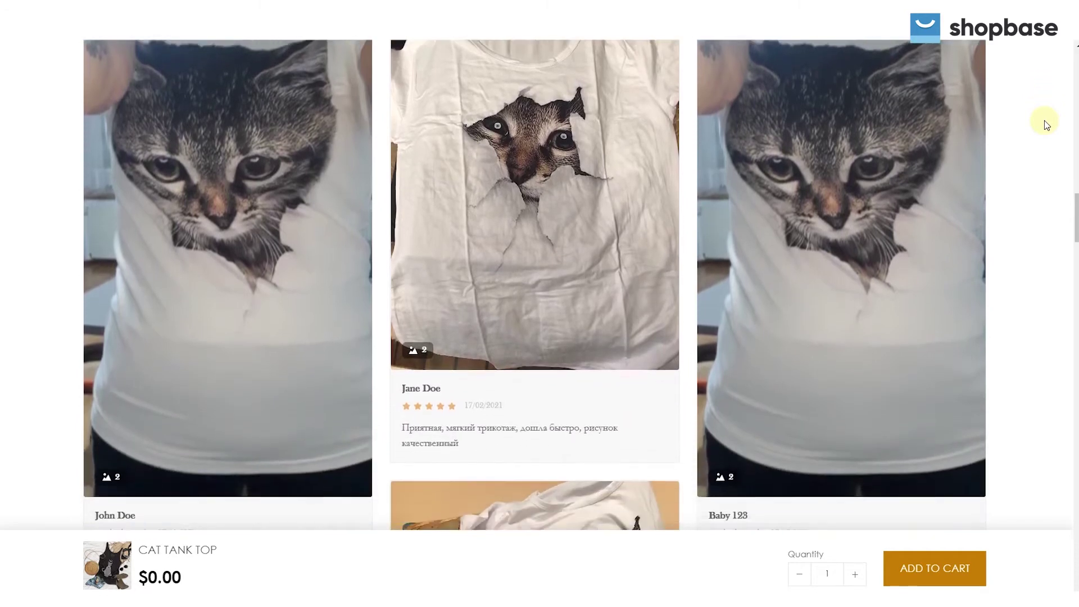
pyautogui.scroll(-1, 1046, 126)
pyautogui.scroll(-1, 1046, 125)
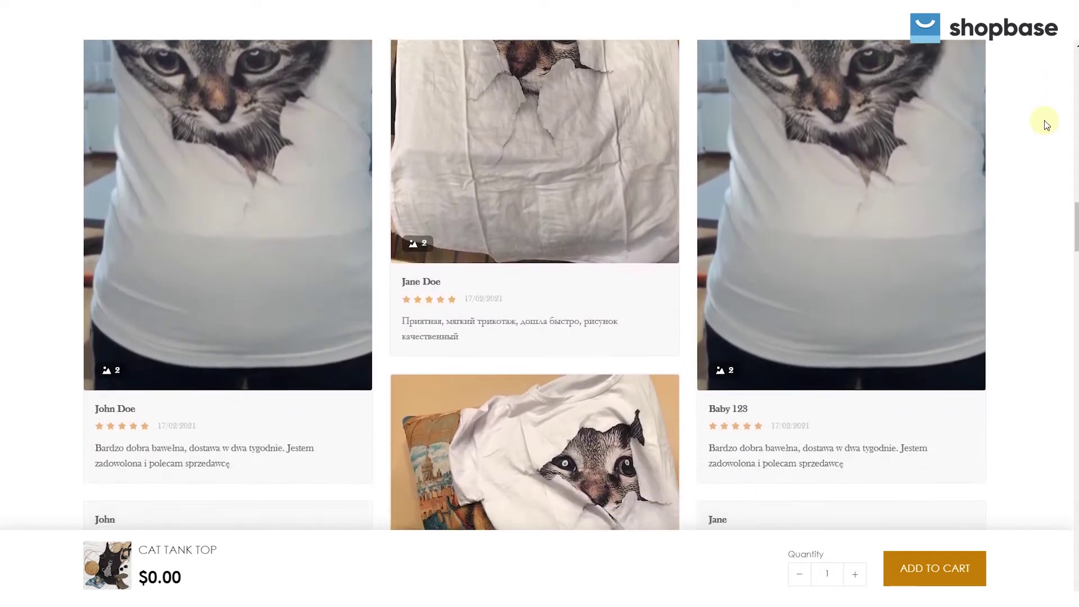
pyautogui.scroll(-1, 1046, 124)
pyautogui.scroll(-1, 1045, 124)
pyautogui.scroll(-1, 1046, 125)
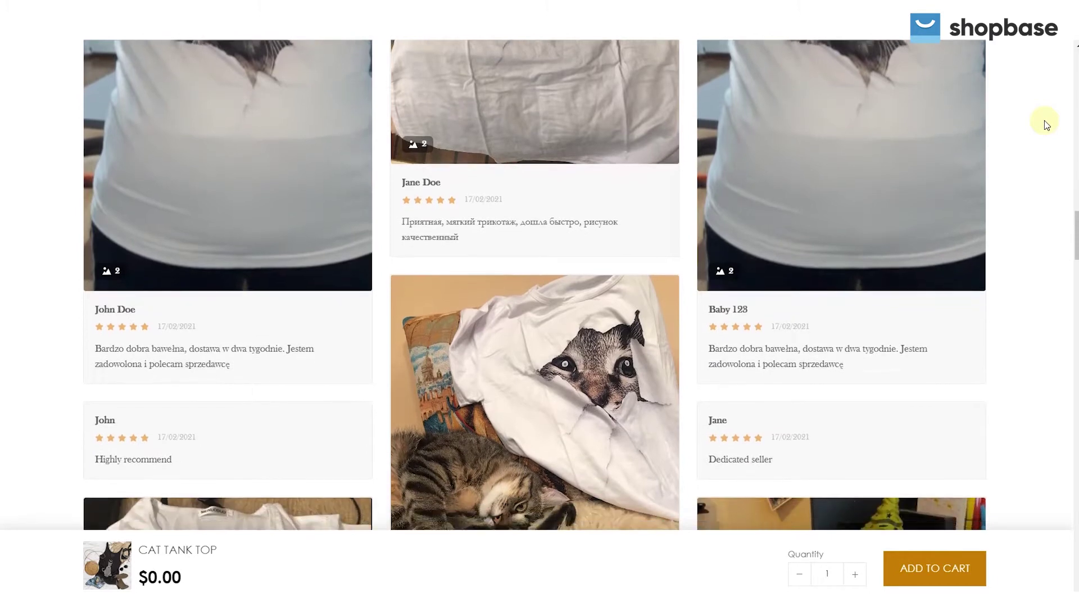
pyautogui.scroll(-1, 1046, 125)
pyautogui.scroll(-1, 1045, 125)
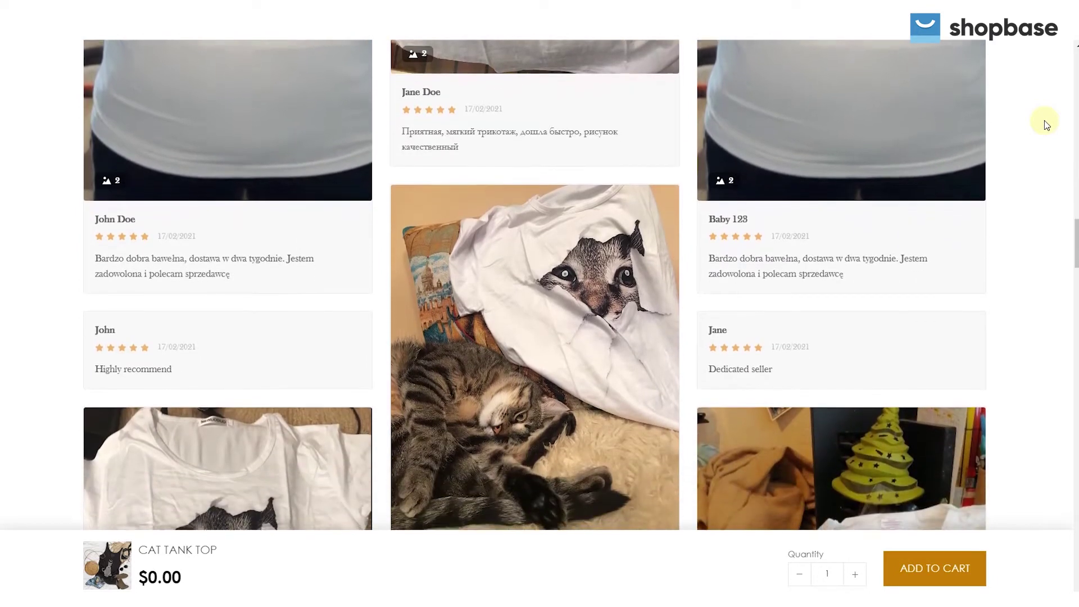
pyautogui.scroll(-1, 1046, 125)
pyautogui.scroll(-1, 1046, 125)
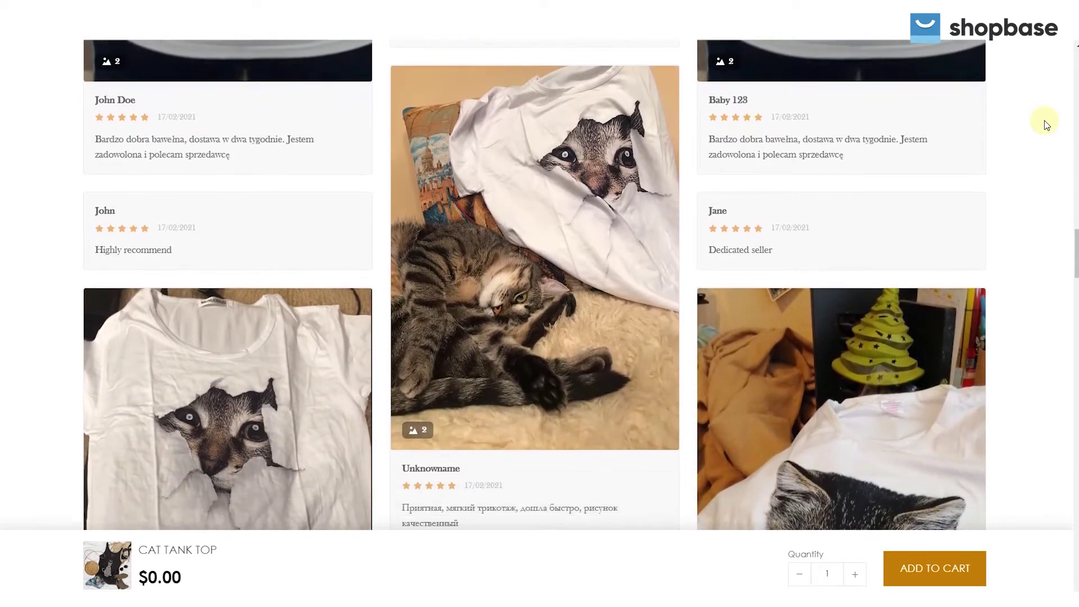
pyautogui.scroll(-1, 1046, 125)
pyautogui.scroll(-1, 1046, 125)
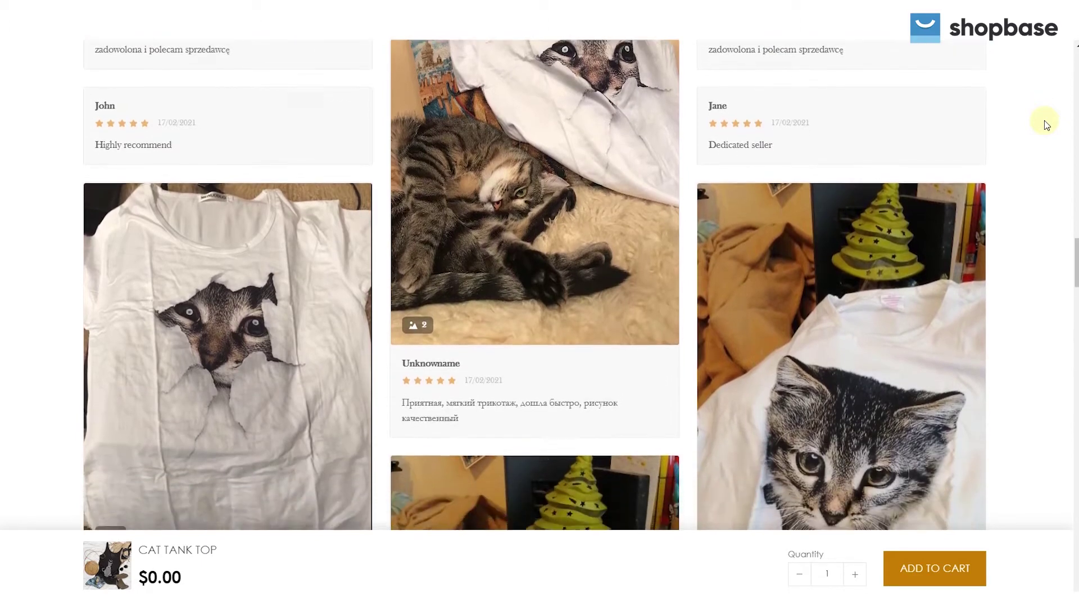
pyautogui.scroll(-1, 1045, 124)
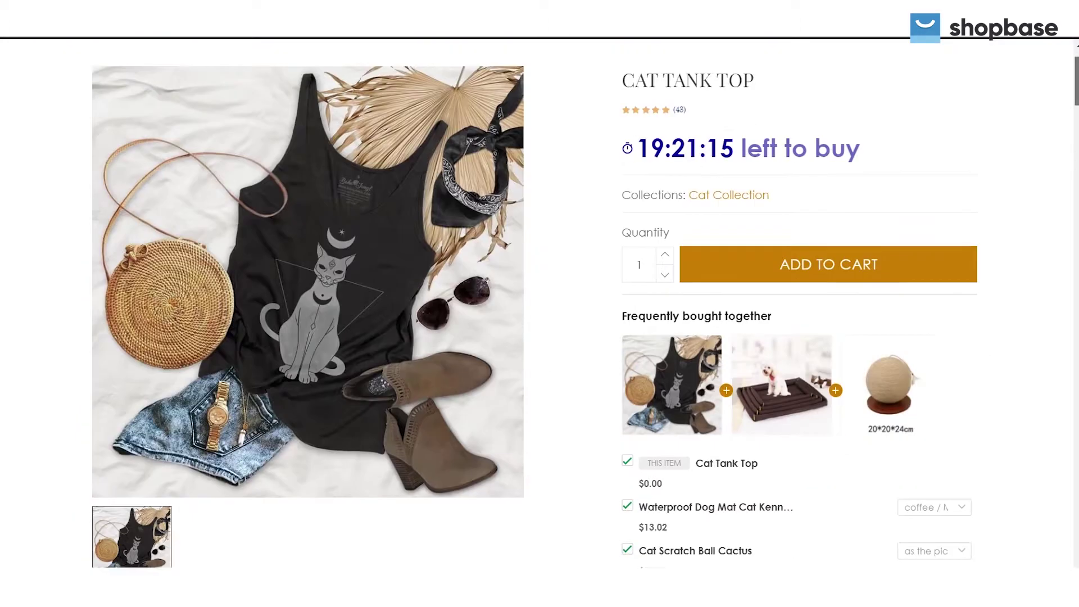
pyautogui.scroll(-2, 799, 304)
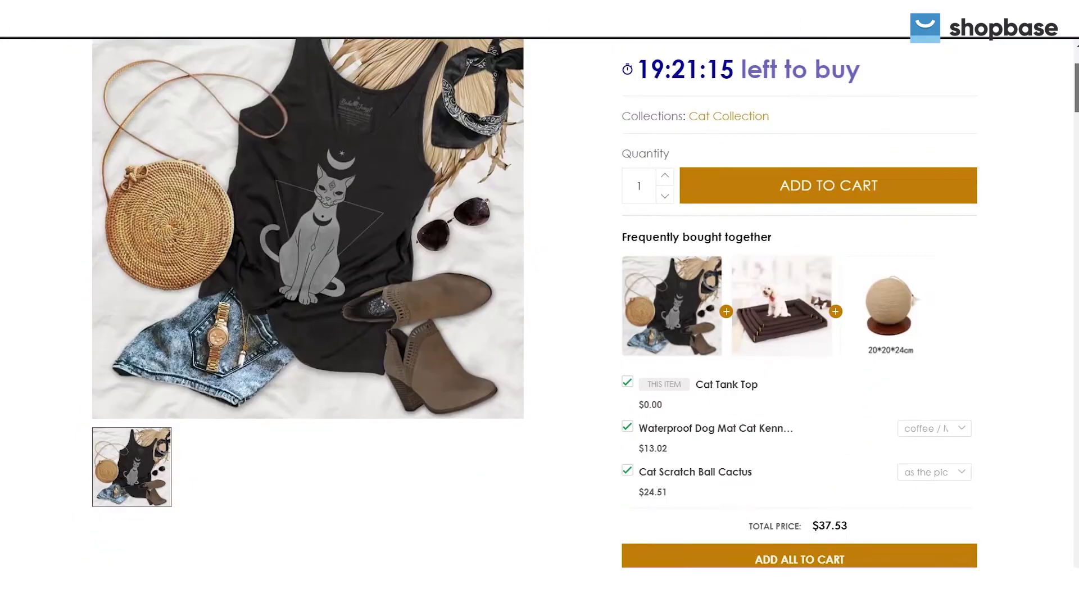
pyautogui.scroll(-2, 799, 304)
pyautogui.scroll(-2, 799, 304)
pyautogui.scroll(-2, 800, 303)
pyautogui.scroll(-2, 800, 303)
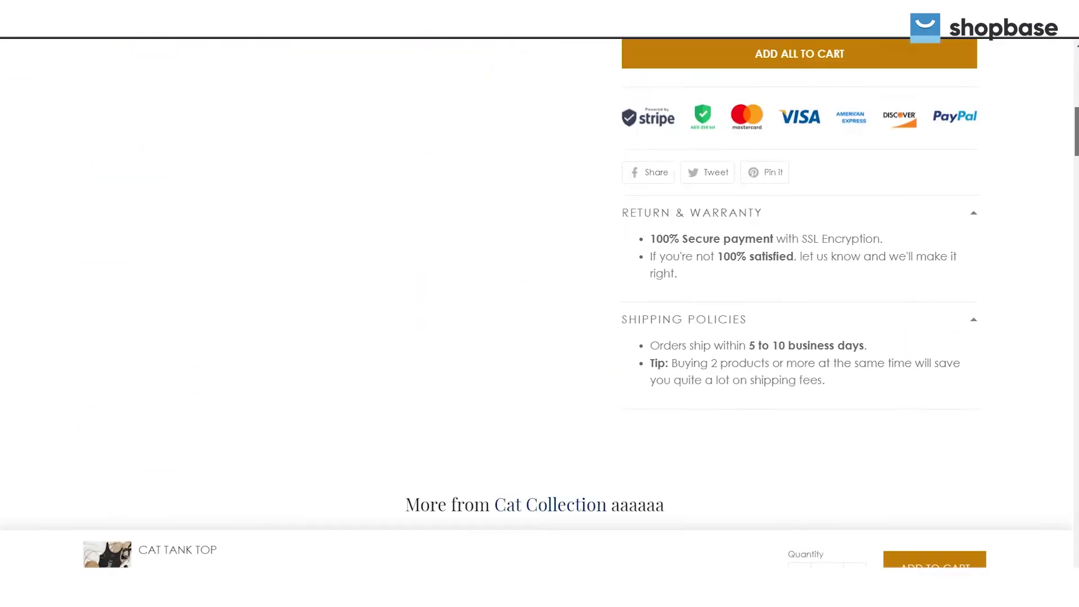
pyautogui.scroll(-2, 799, 303)
pyautogui.scroll(-2, 799, 304)
pyautogui.scroll(-2, 799, 304)
pyautogui.scroll(-2, 800, 304)
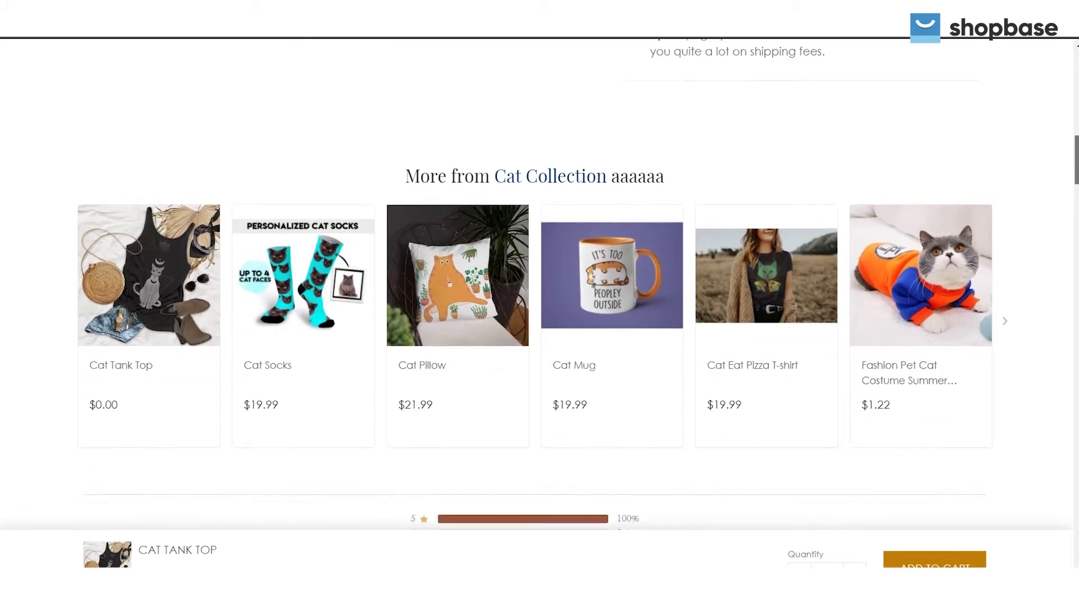
pyautogui.scroll(-2, 799, 304)
pyautogui.scroll(-2, 799, 303)
pyautogui.scroll(-2, 799, 304)
pyautogui.scroll(-2, 540, 304)
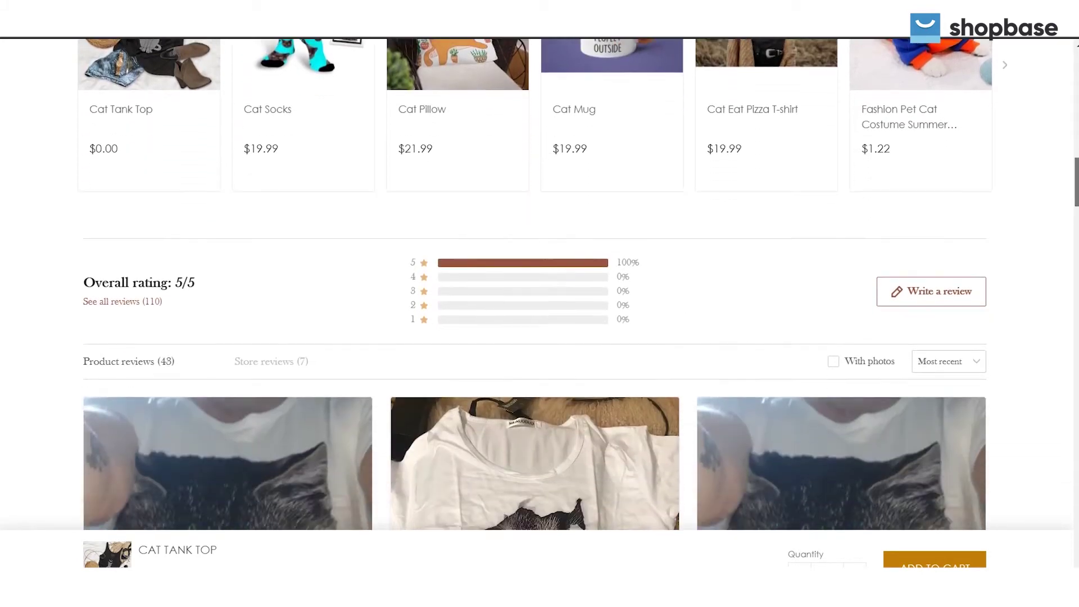
pyautogui.scroll(-2, 539, 304)
pyautogui.scroll(-1, 540, 304)
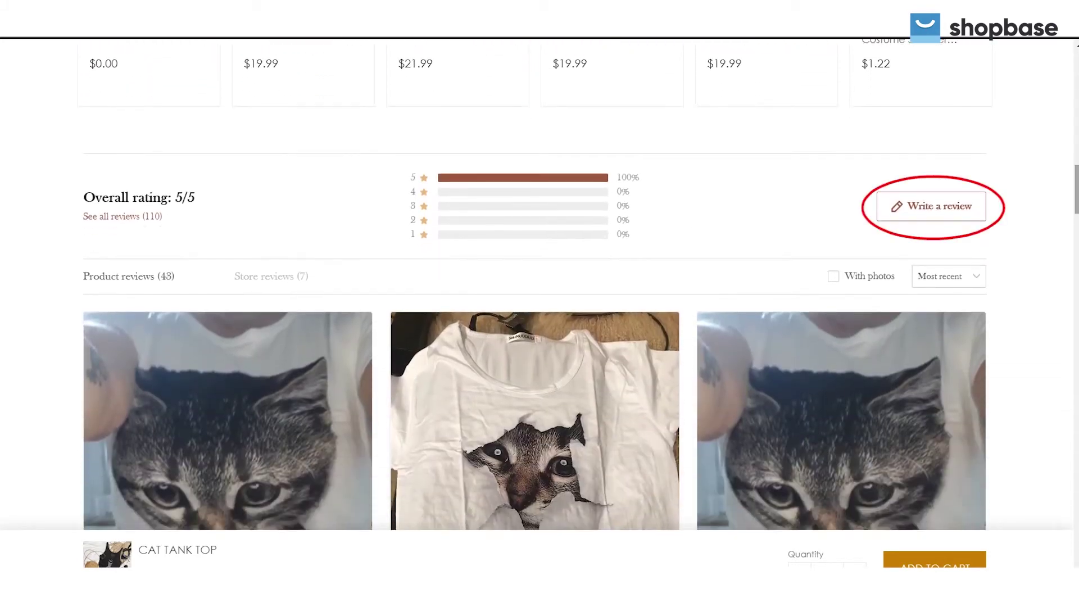
# Step: Preview the product page's write-a-review form before heading to the admin dashboard
pyautogui.click(967, 206)
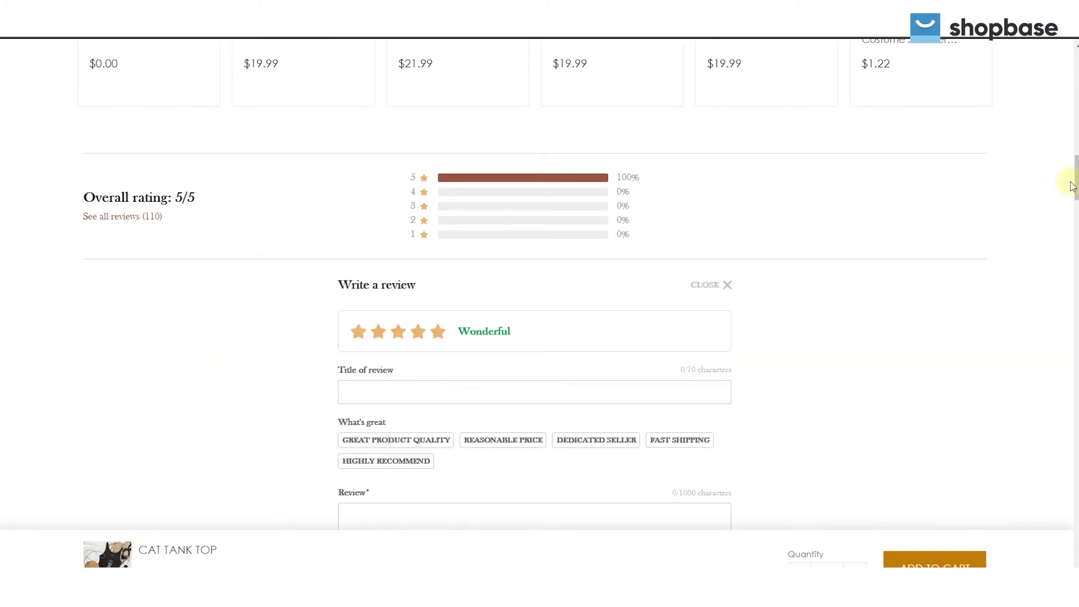
pyautogui.moveTo(1072, 173); pyautogui.dragTo(1072, 206)
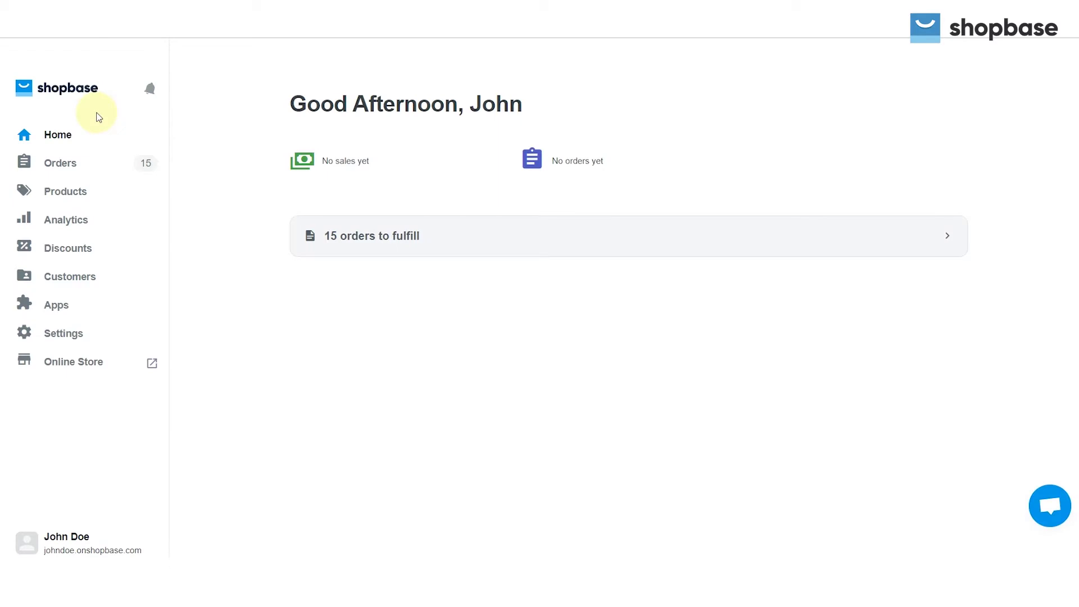
# Step: From Apps, toggle the Product Reviews app and enter it to reach All reviews
pyautogui.click(58, 307)
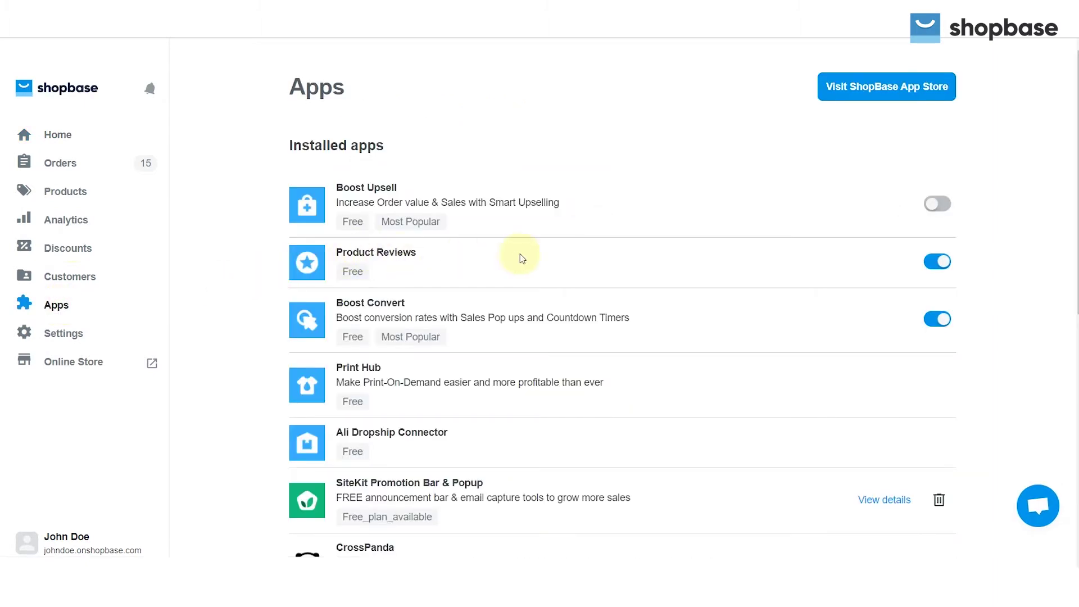
pyautogui.click(937, 263)
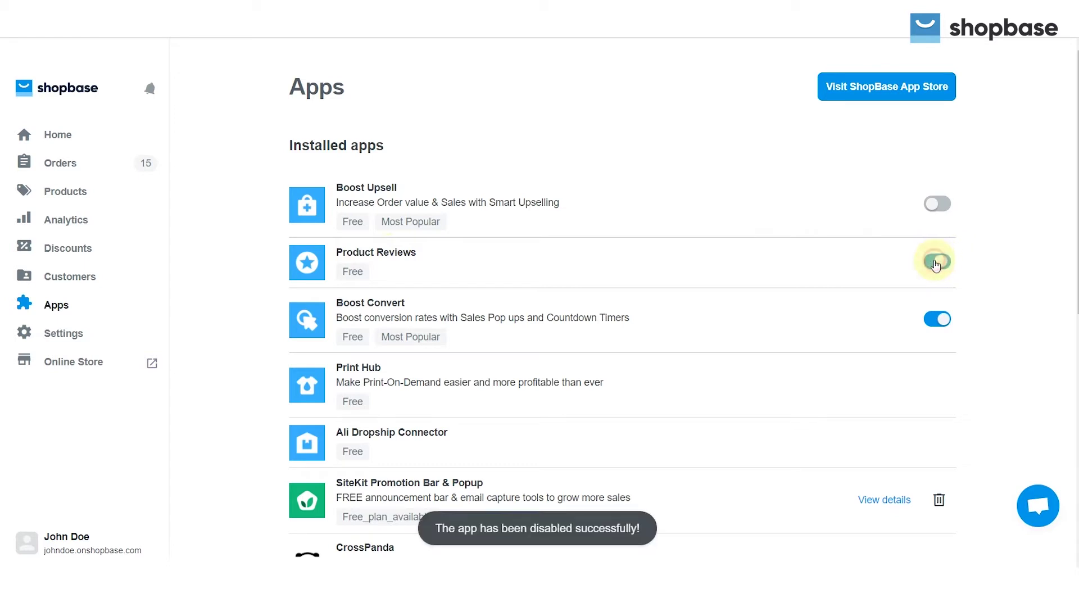
pyautogui.click(388, 256)
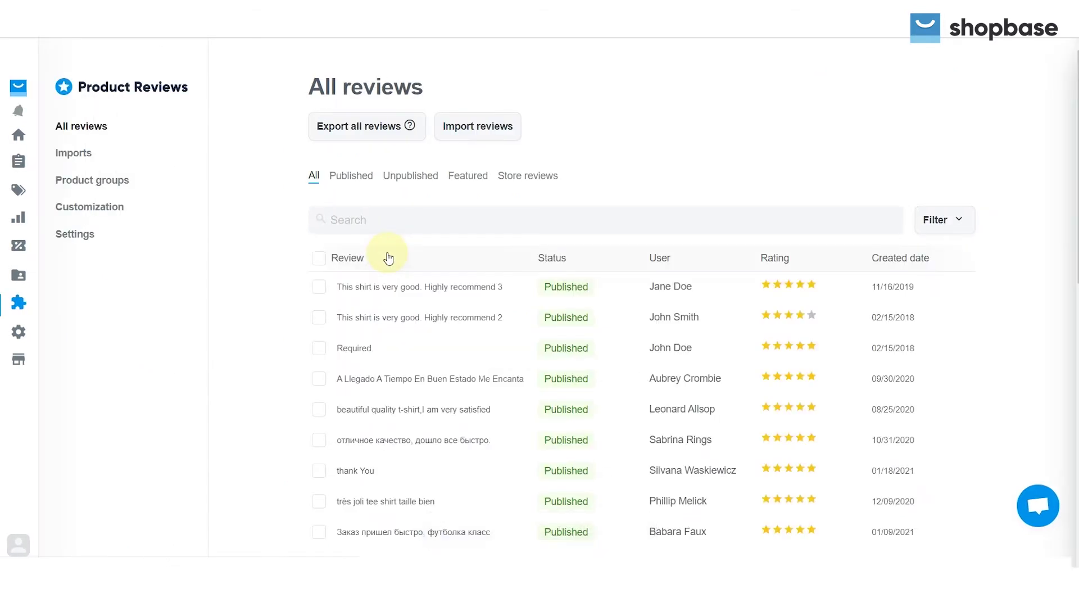
# Step: Start an AliExpress review import and select Cat Tank Top as the product
pyautogui.click(484, 132)
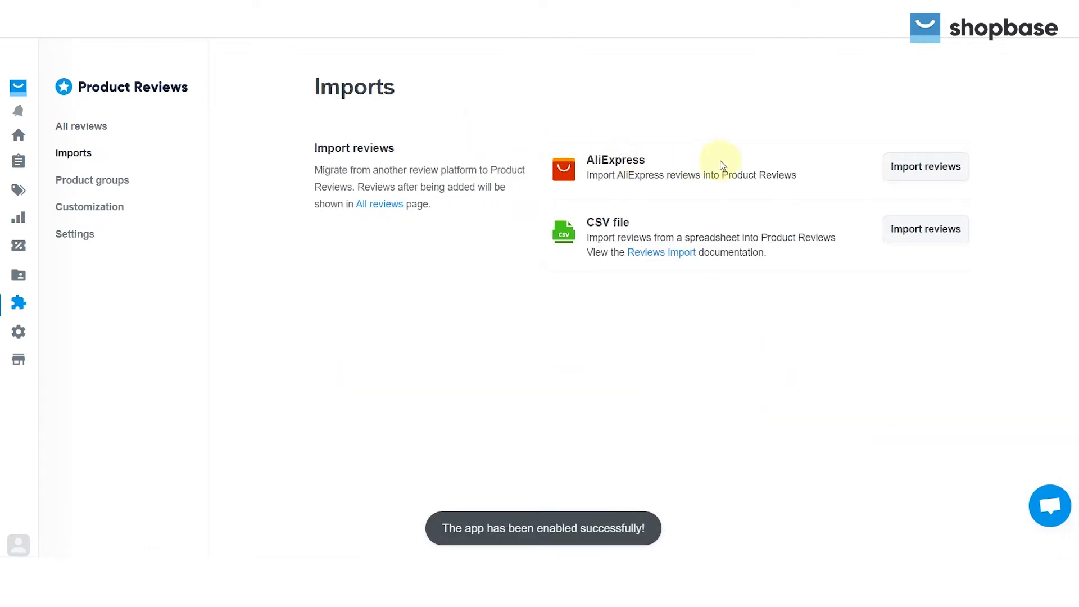
pyautogui.click(928, 172)
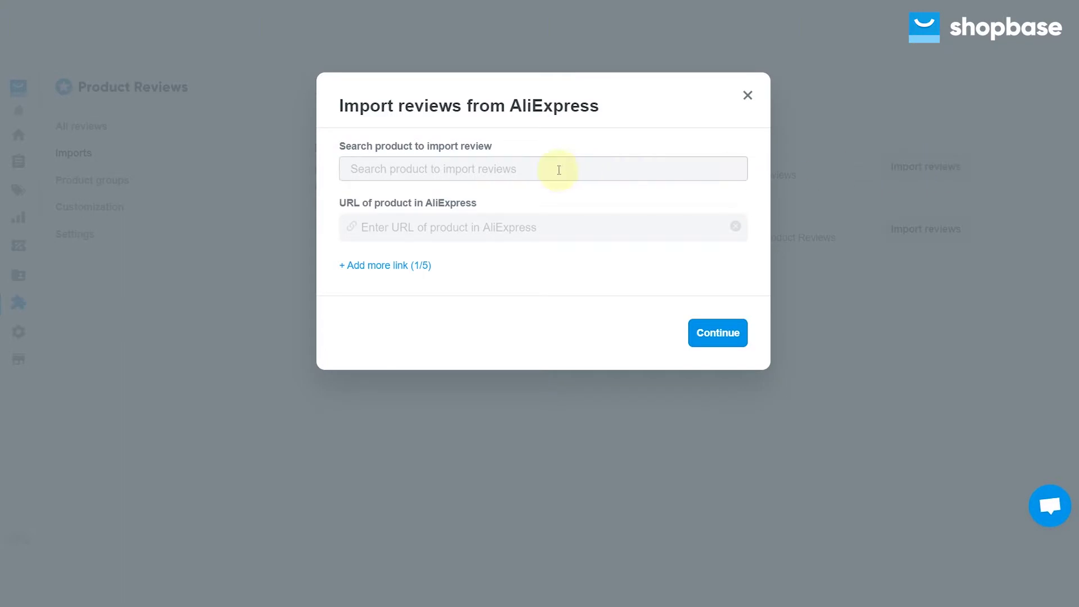
pyautogui.click(477, 169)
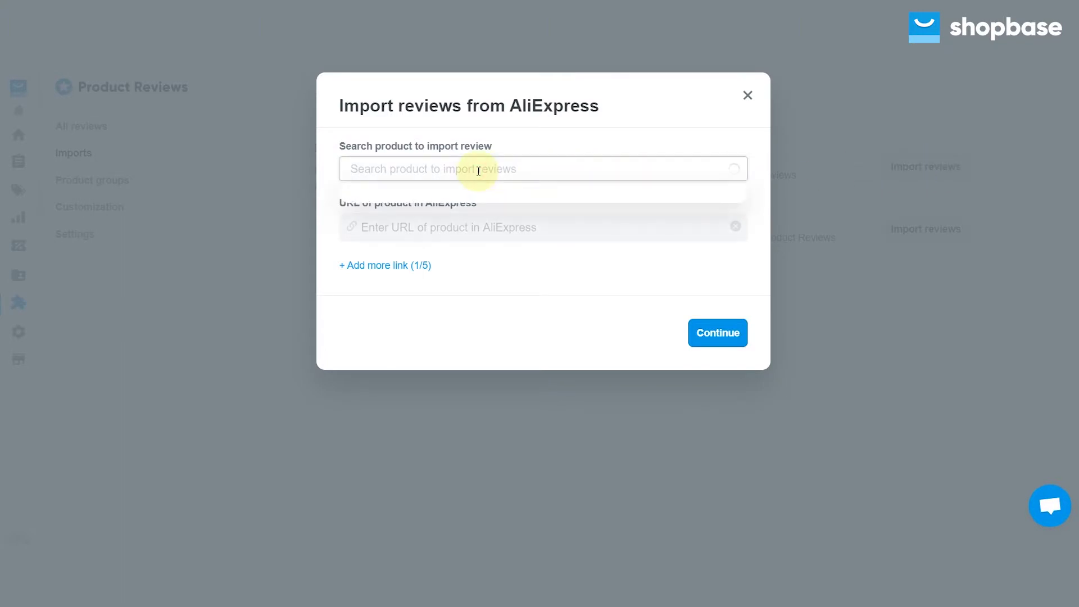
pyautogui.write('cat tank top')
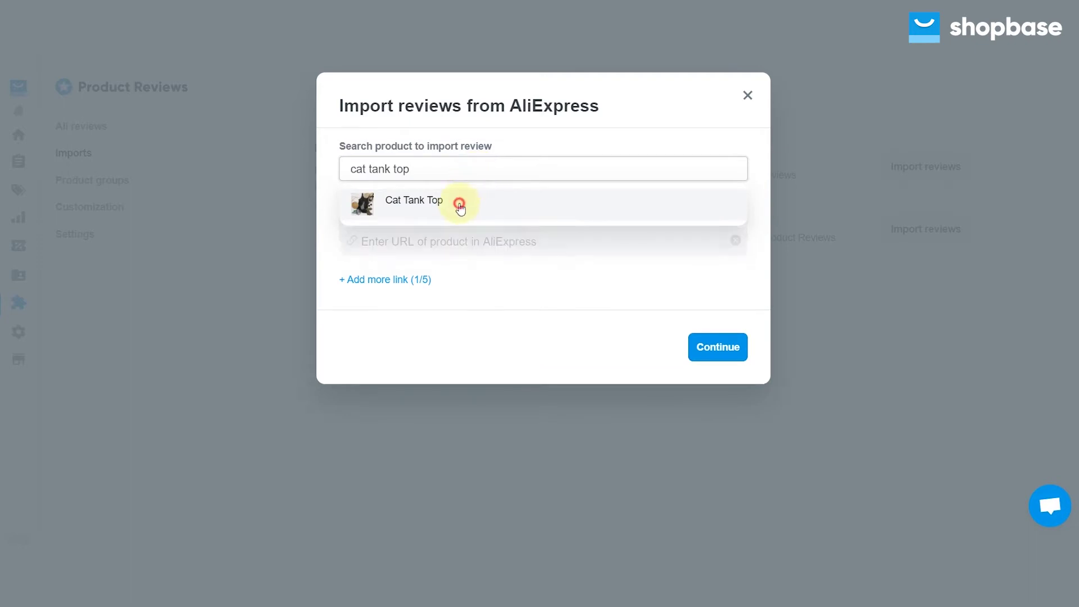
pyautogui.click(460, 208)
# Step: Paste the AliExpress product link, adding then removing an extra empty link field
pyautogui.click(419, 230)
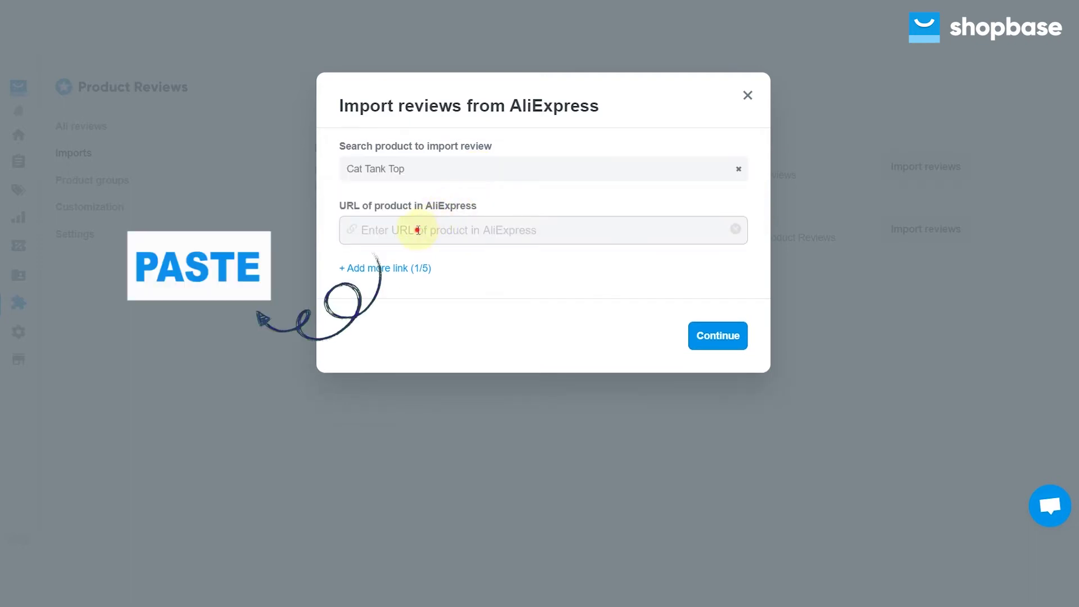
pyautogui.hotkey('ctrl', 'v')
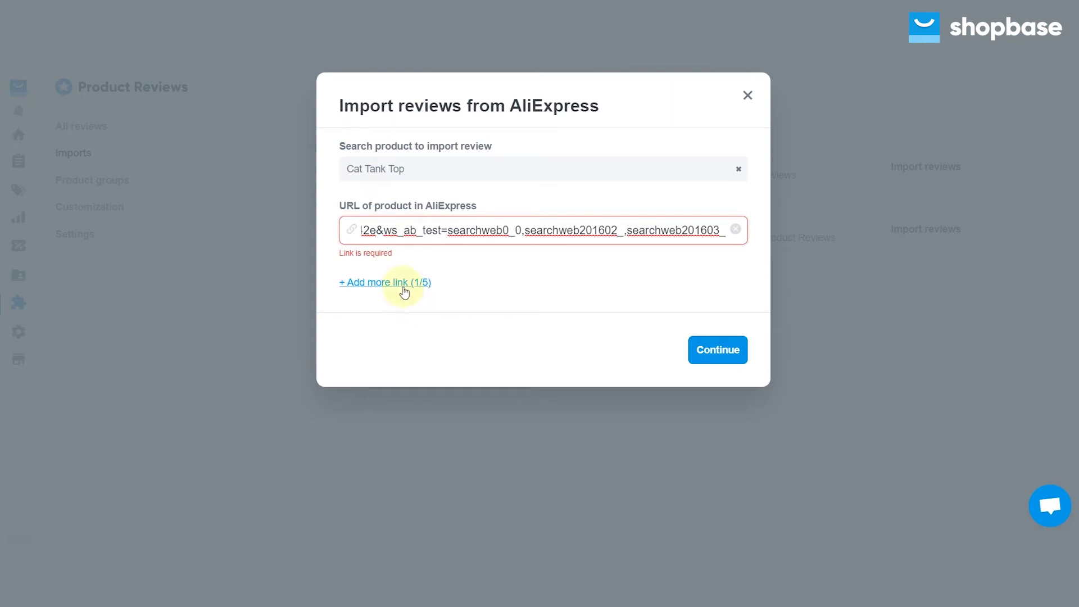
pyautogui.click(403, 287)
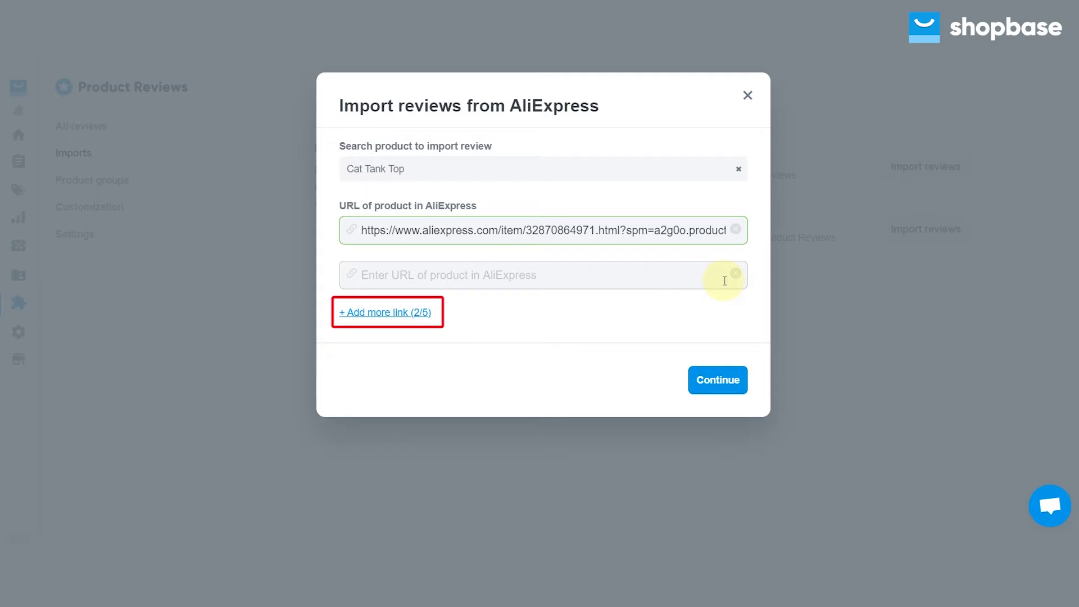
pyautogui.click(735, 274)
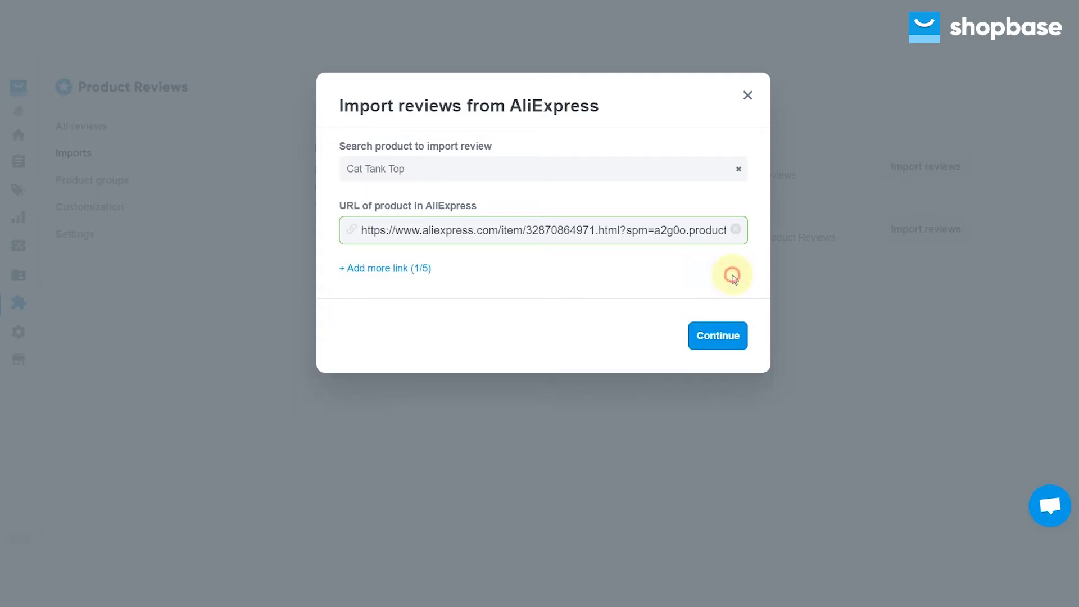
# Step: Keep the 5-star rating filter and 20-review limit, then fetch the AliExpress reviews
pyautogui.click(718, 336)
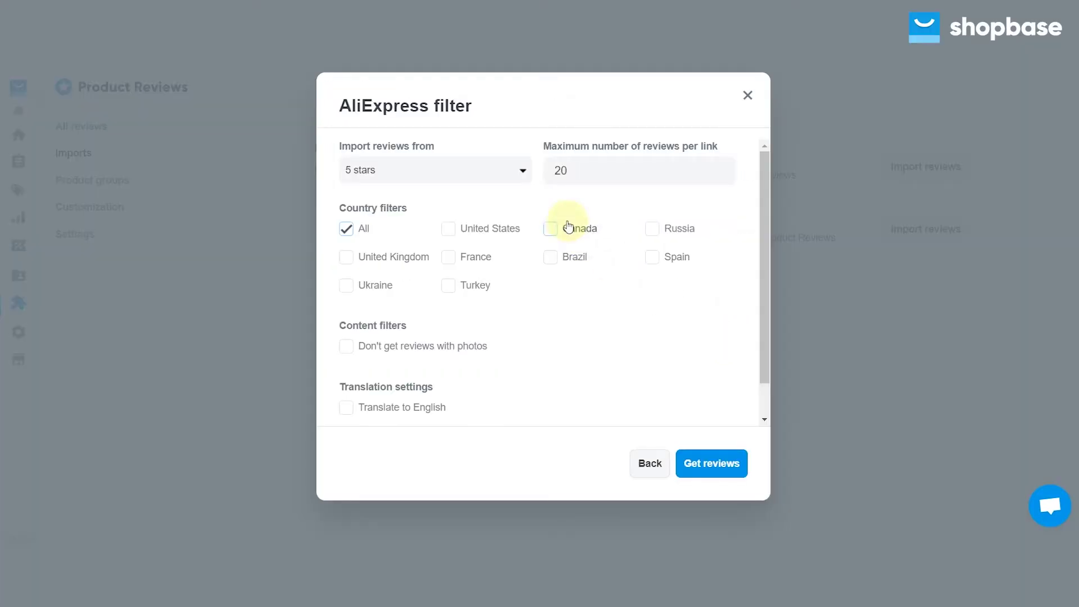
pyautogui.click(524, 172)
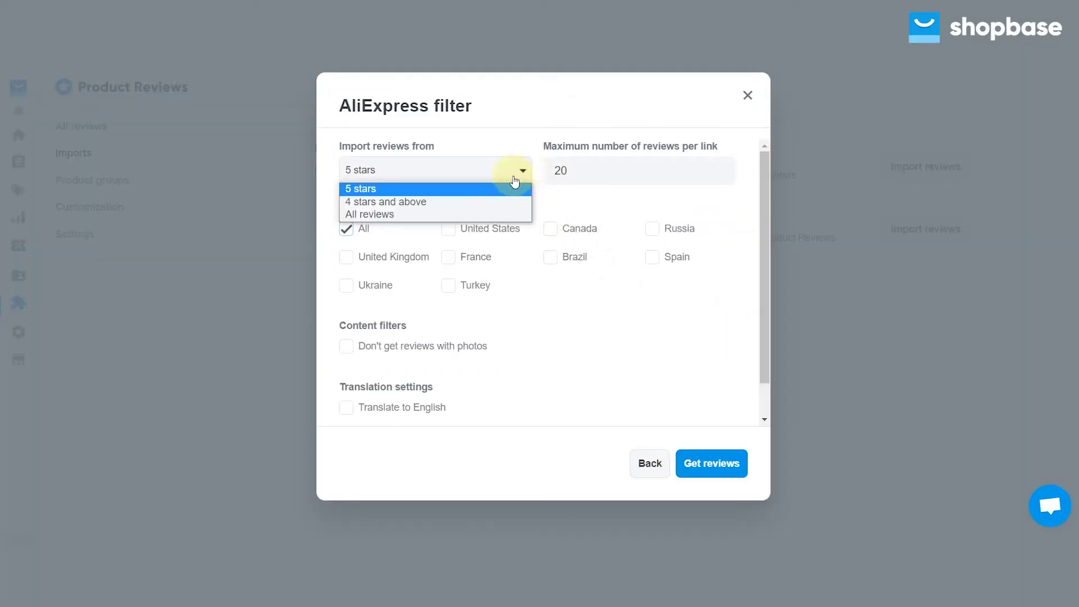
pyautogui.click(617, 173)
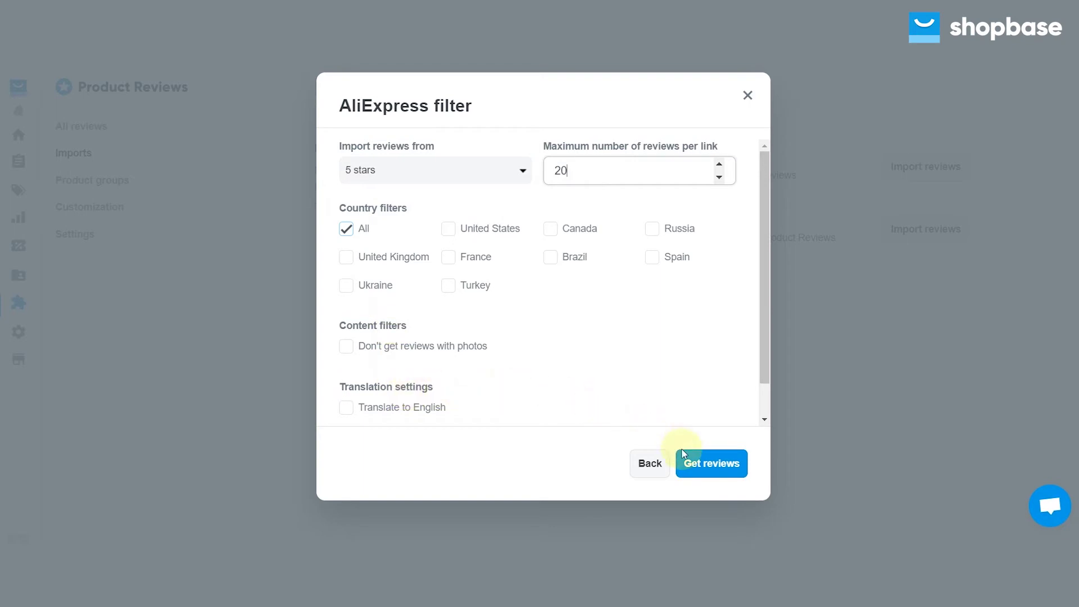
pyautogui.click(699, 465)
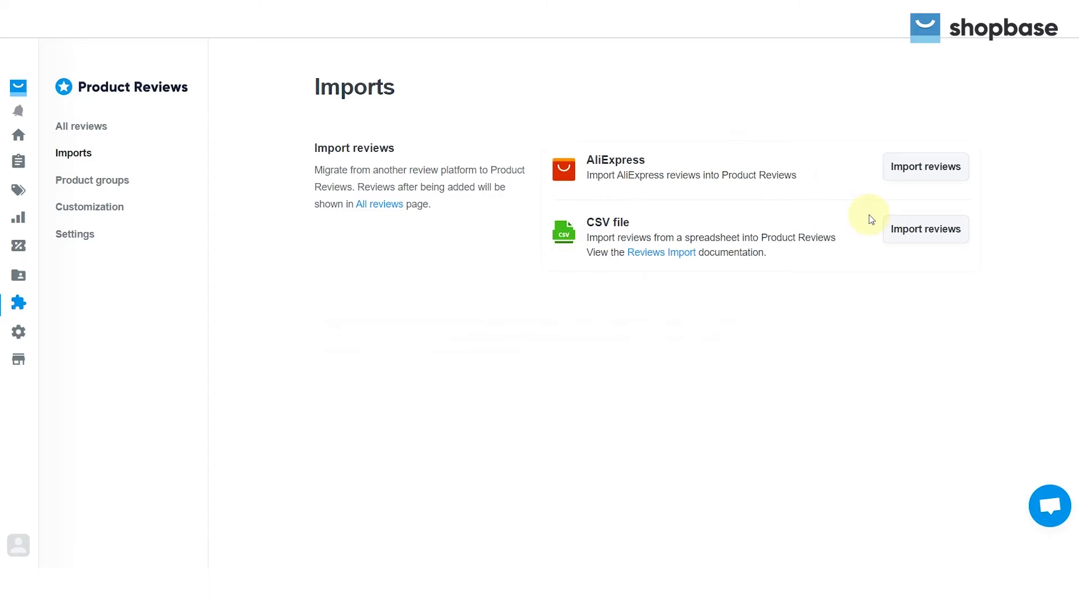
# Step: Start a CSV review import and view the downloaded import template in Excel
pyautogui.click(907, 238)
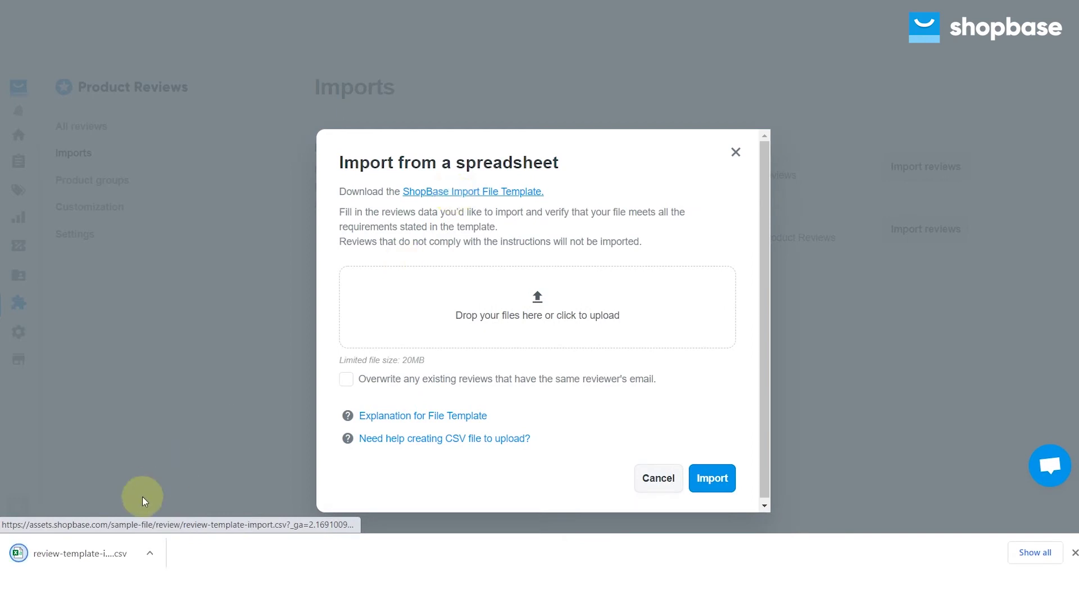
pyautogui.rightClick(85, 554)
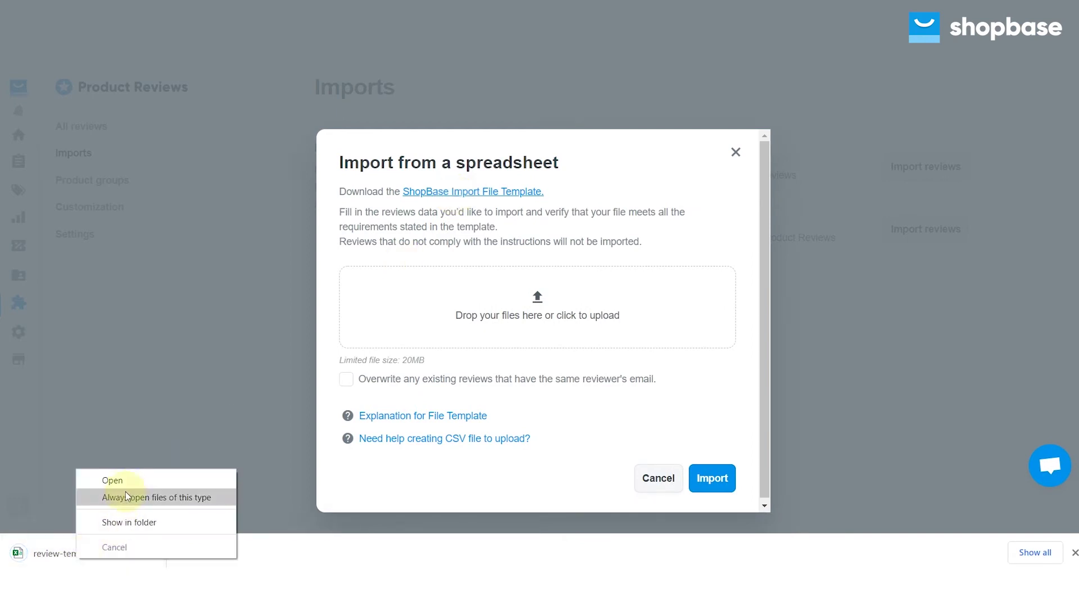
pyautogui.click(113, 480)
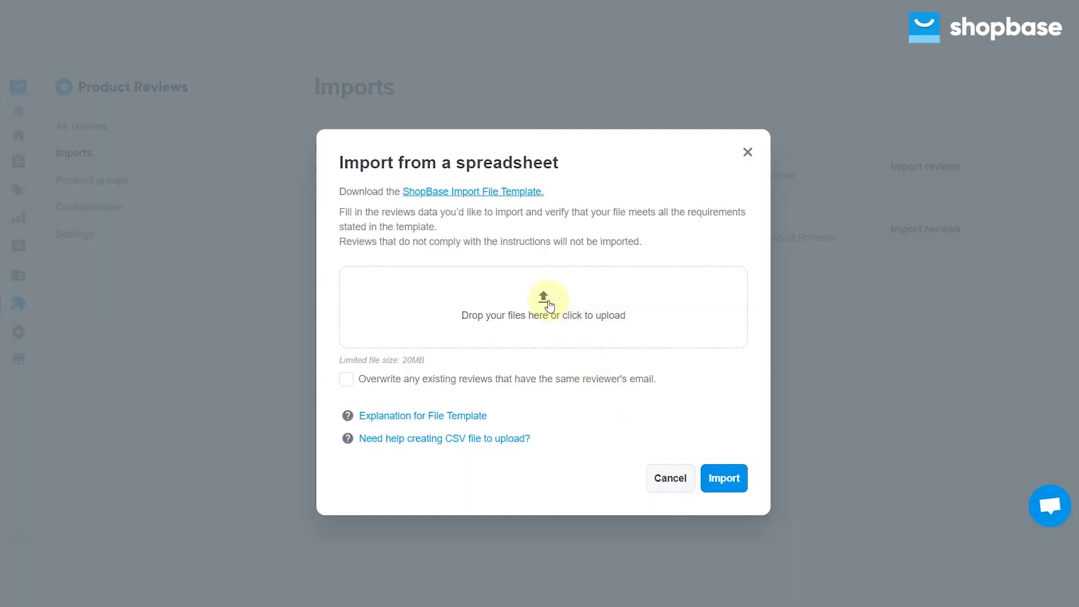
# Step: Upload review-template-import (3) from Downloads and dismiss the Congrats confirmation
pyautogui.click(546, 299)
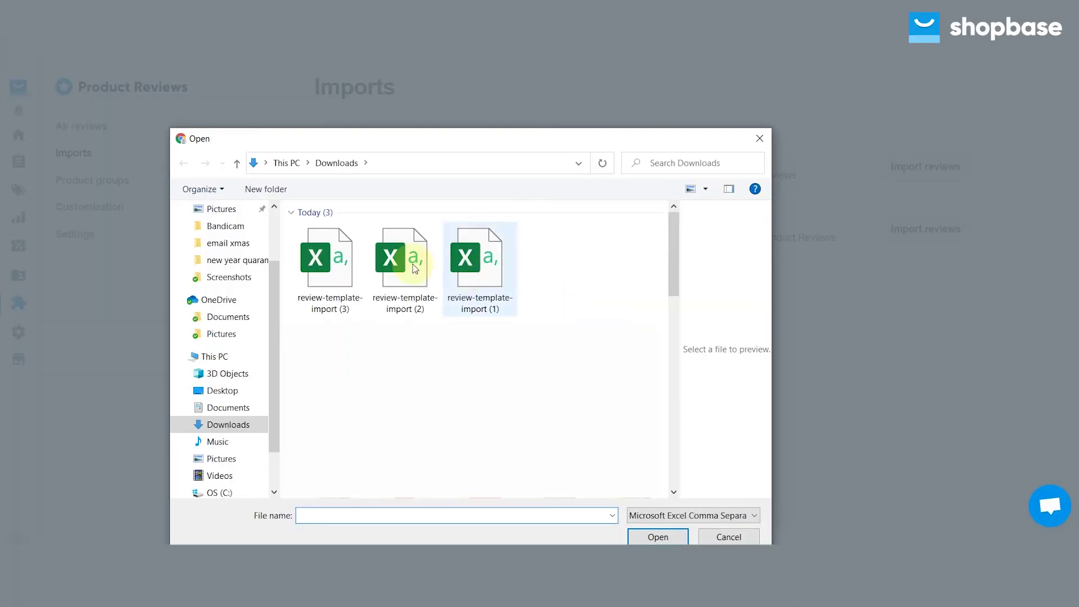
pyautogui.click(322, 258)
pyautogui.doubleClick(322, 259)
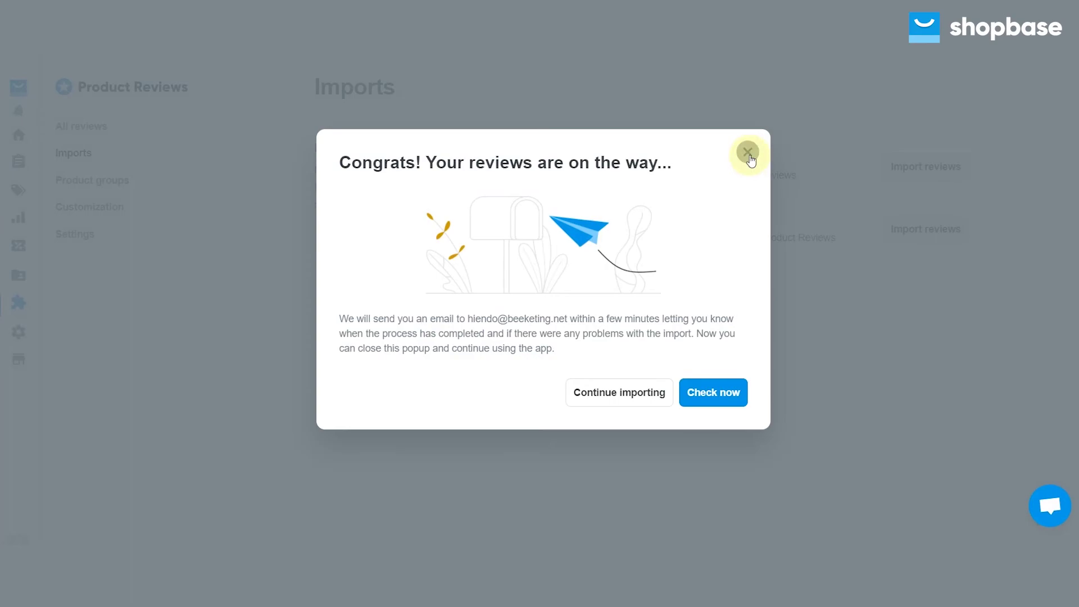
pyautogui.click(749, 154)
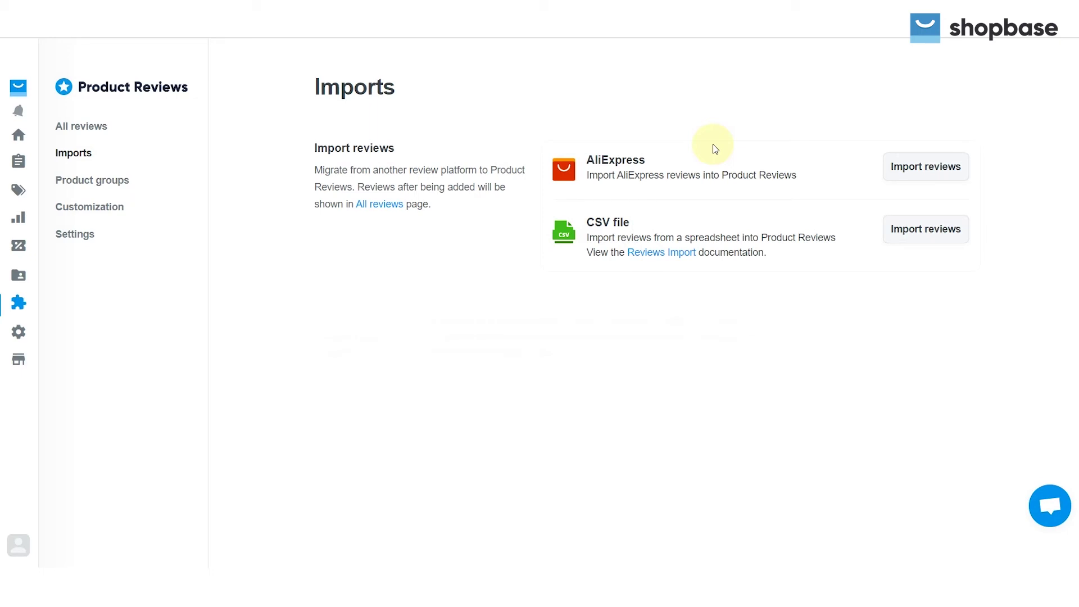
# Step: Browse All reviews through the Published, Unpublished, Featured and Store reviews views
pyautogui.click(93, 129)
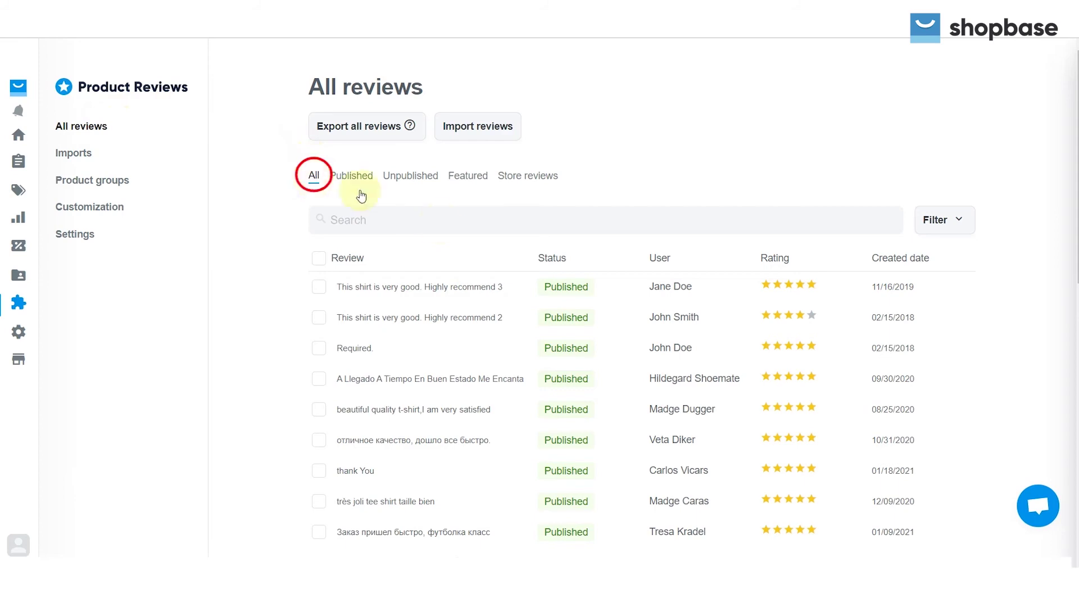
pyautogui.scroll(-2, 509, 263)
pyautogui.scroll(-3, 509, 262)
pyautogui.scroll(-1, 509, 263)
pyautogui.scroll(3, 509, 264)
pyautogui.scroll(3, 510, 263)
pyautogui.scroll(2, 510, 263)
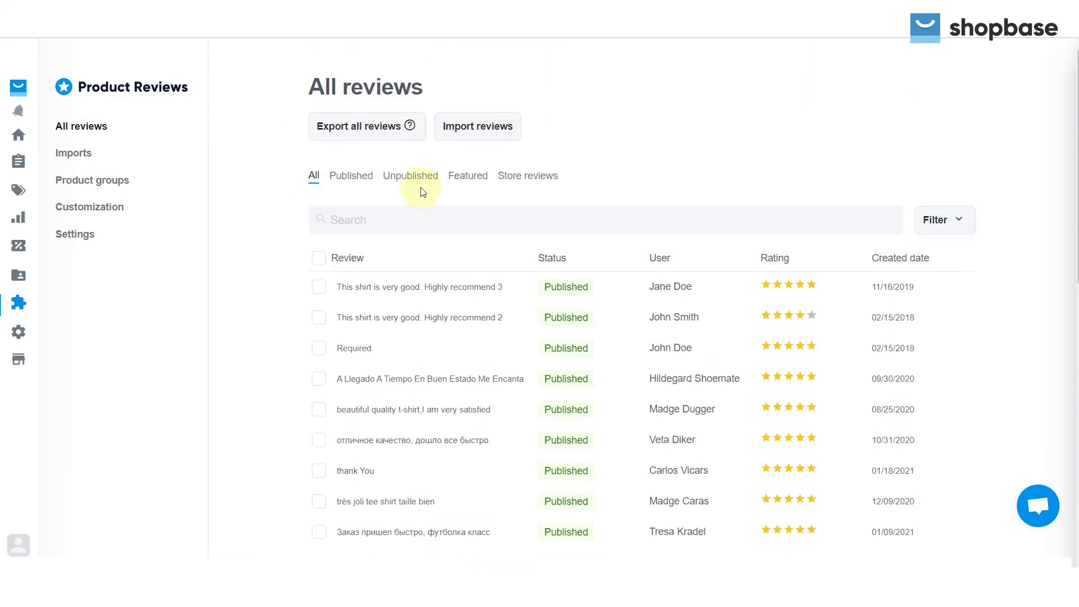
pyautogui.click(354, 175)
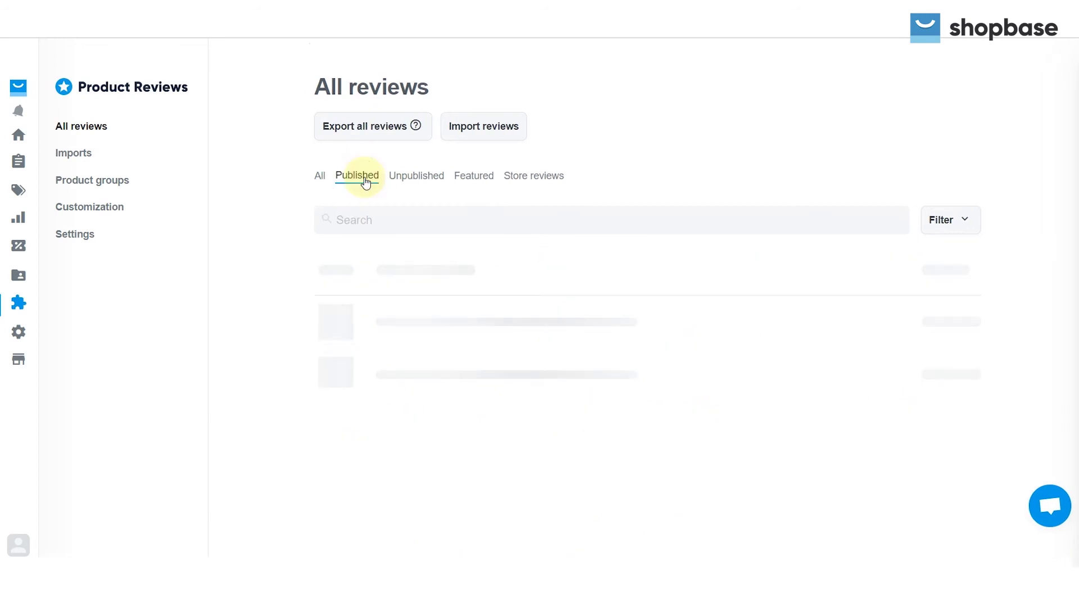
pyautogui.scroll(-2, 526, 257)
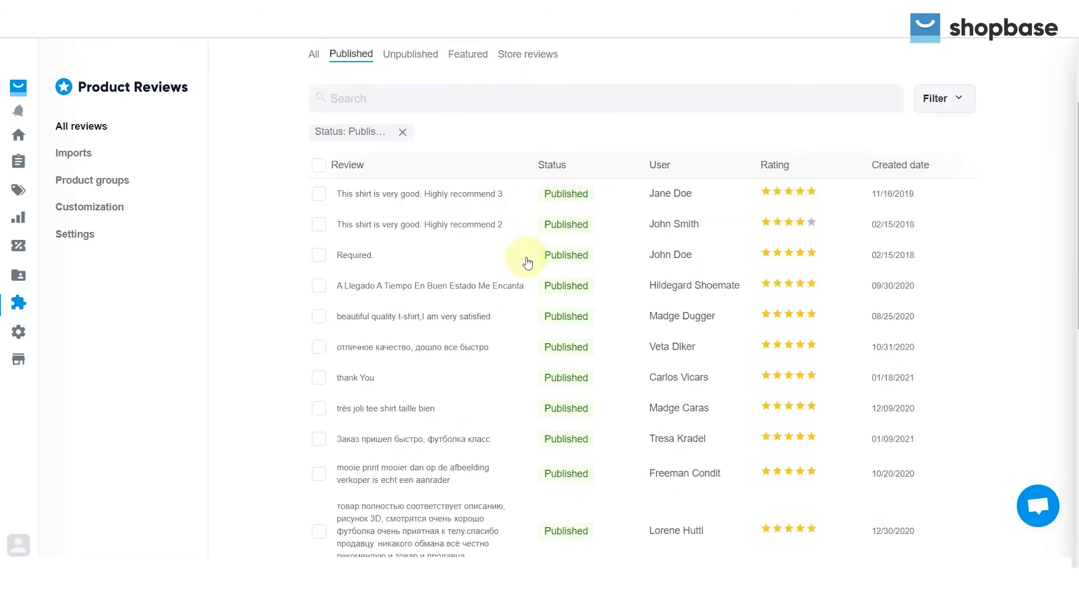
pyautogui.scroll(-2, 526, 257)
pyautogui.scroll(1, 526, 257)
pyautogui.scroll(2, 526, 261)
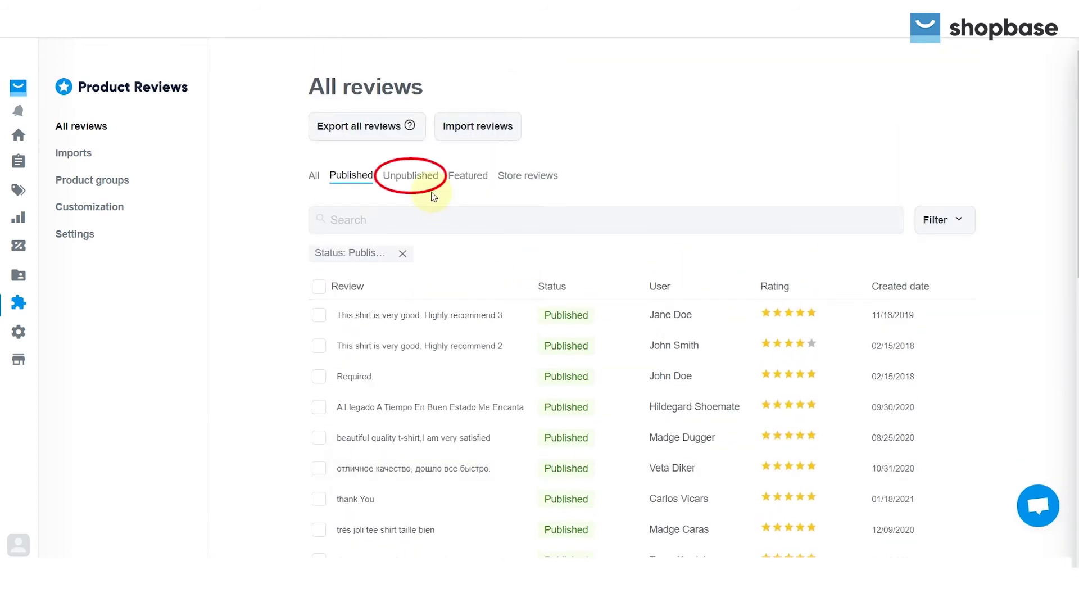
pyautogui.click(417, 175)
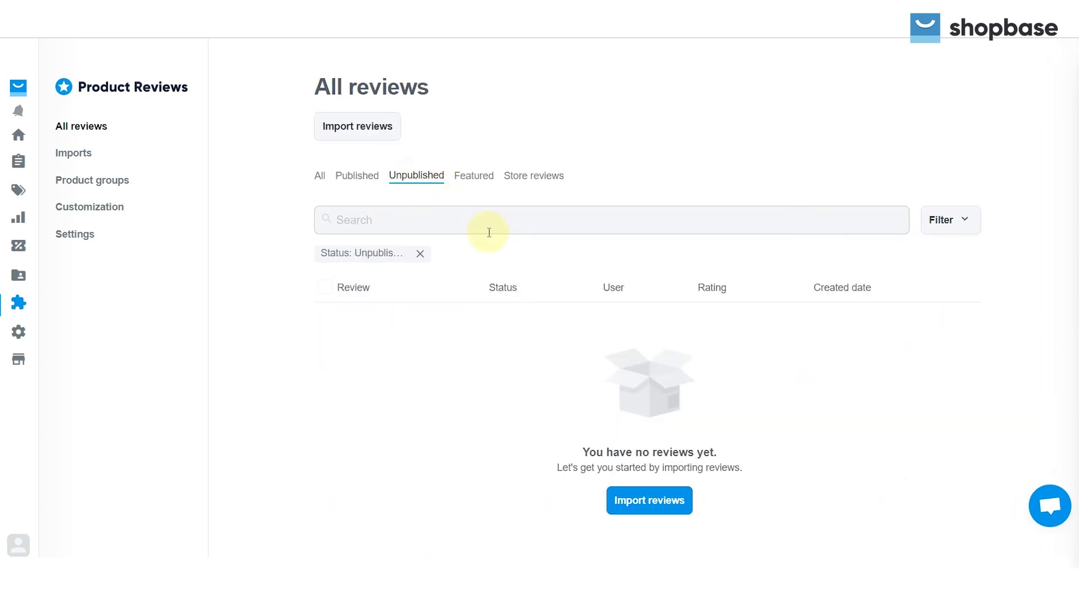
pyautogui.click(473, 175)
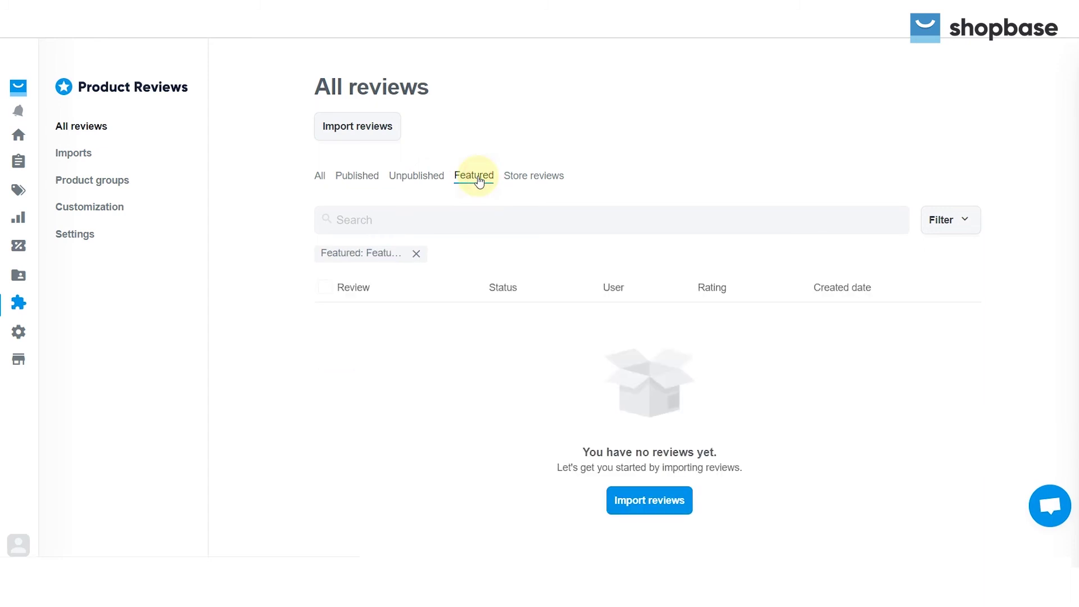
pyautogui.click(519, 178)
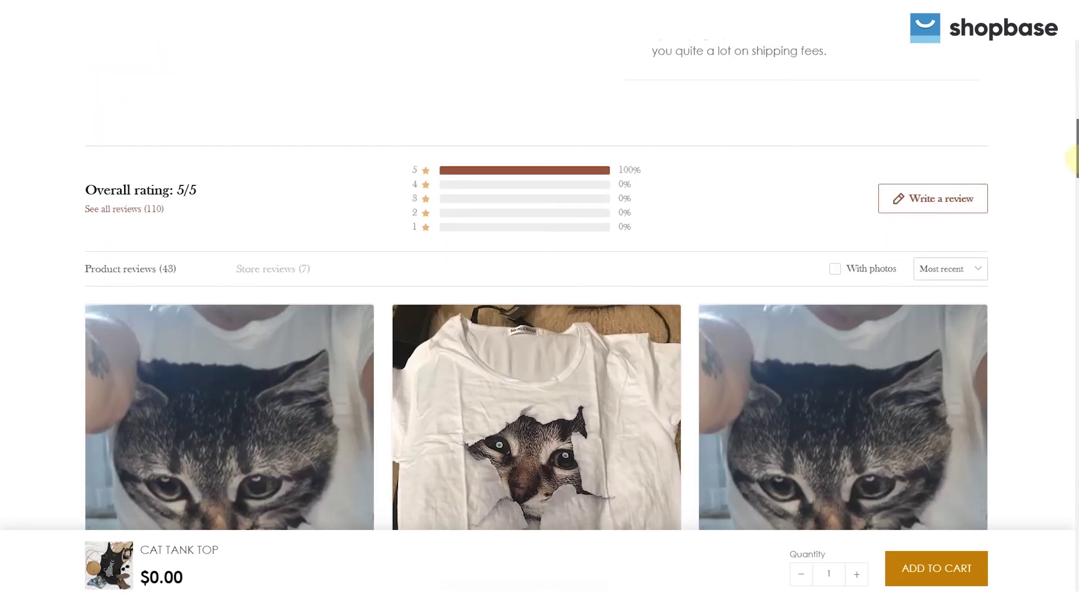
pyautogui.scroll(-5, 1072, 160)
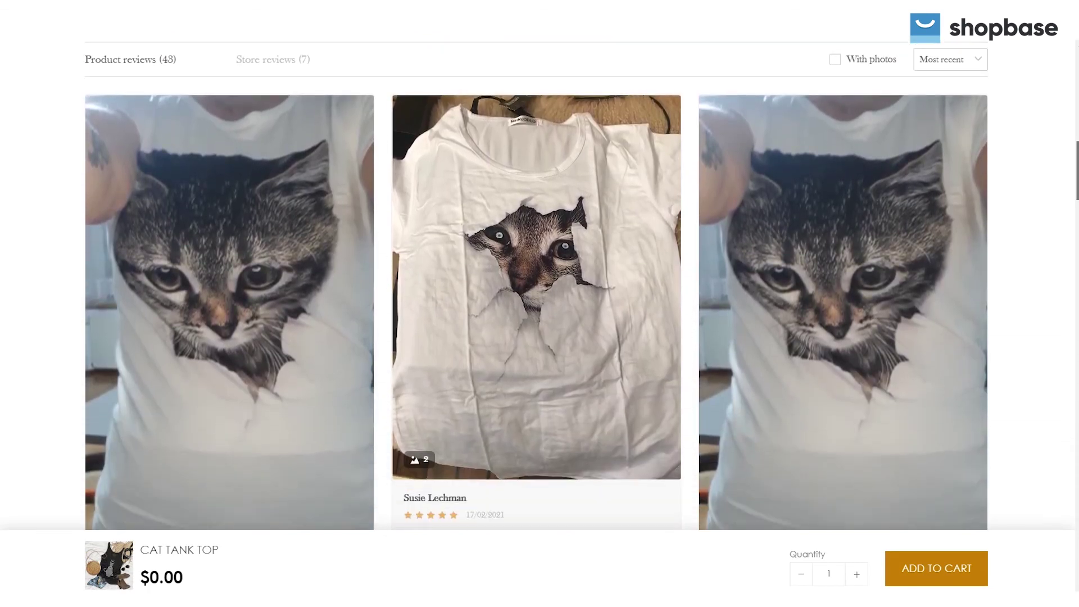